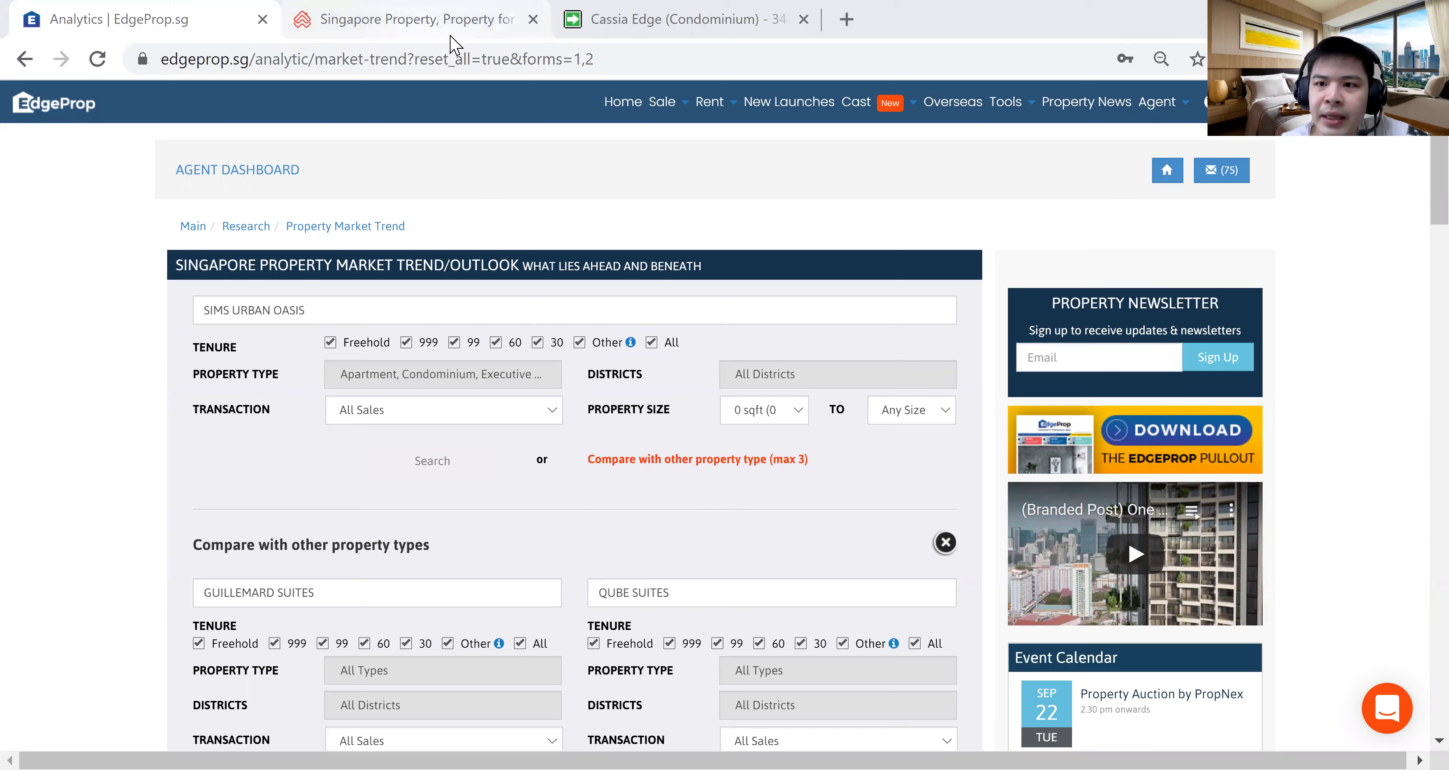
Look over the D14 Eunos / Geylang / Paya Lebar sale listings on PropertyGuru and return to the EdgeProp market trend page.
key("ctrl+Tab")
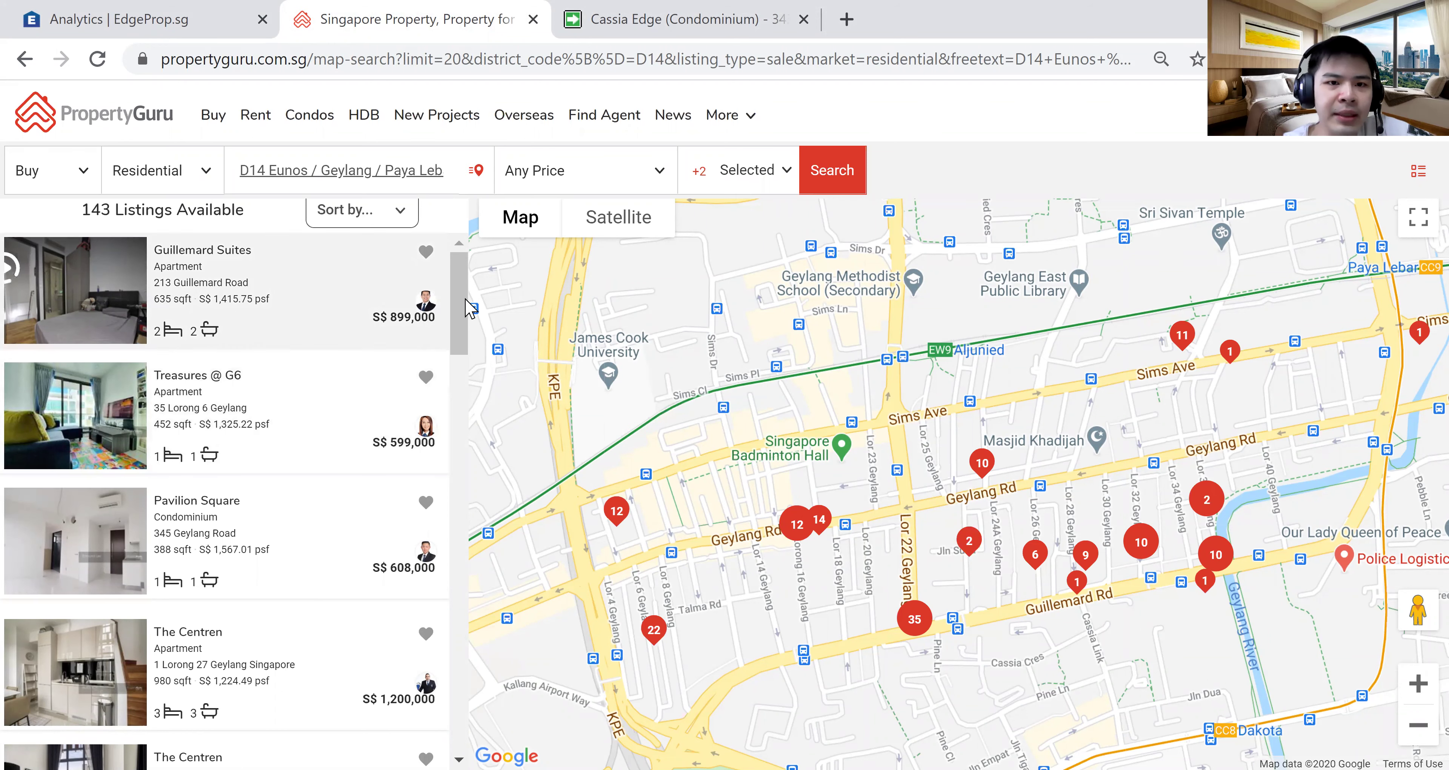
scroll(463, 394, "down", 5)
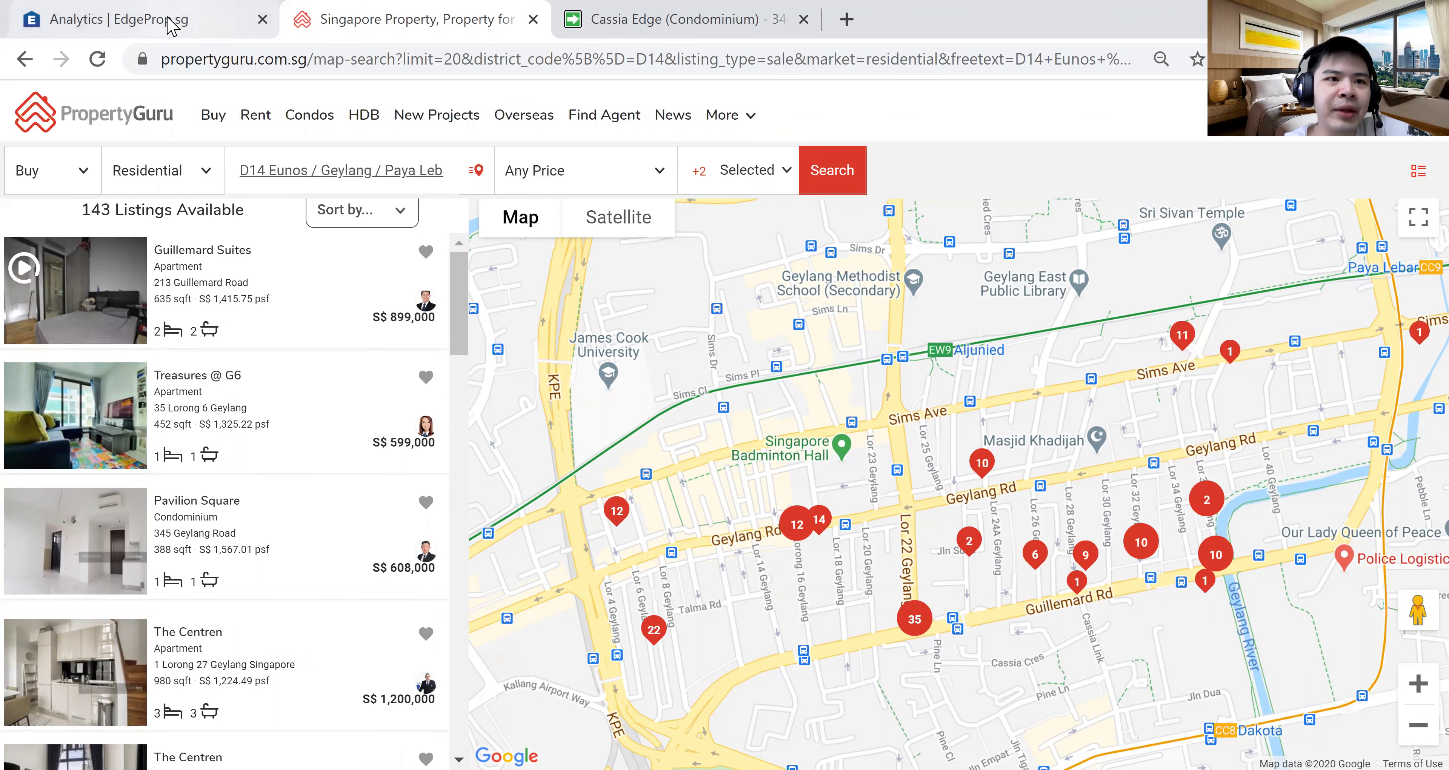
left_click(146, 20)
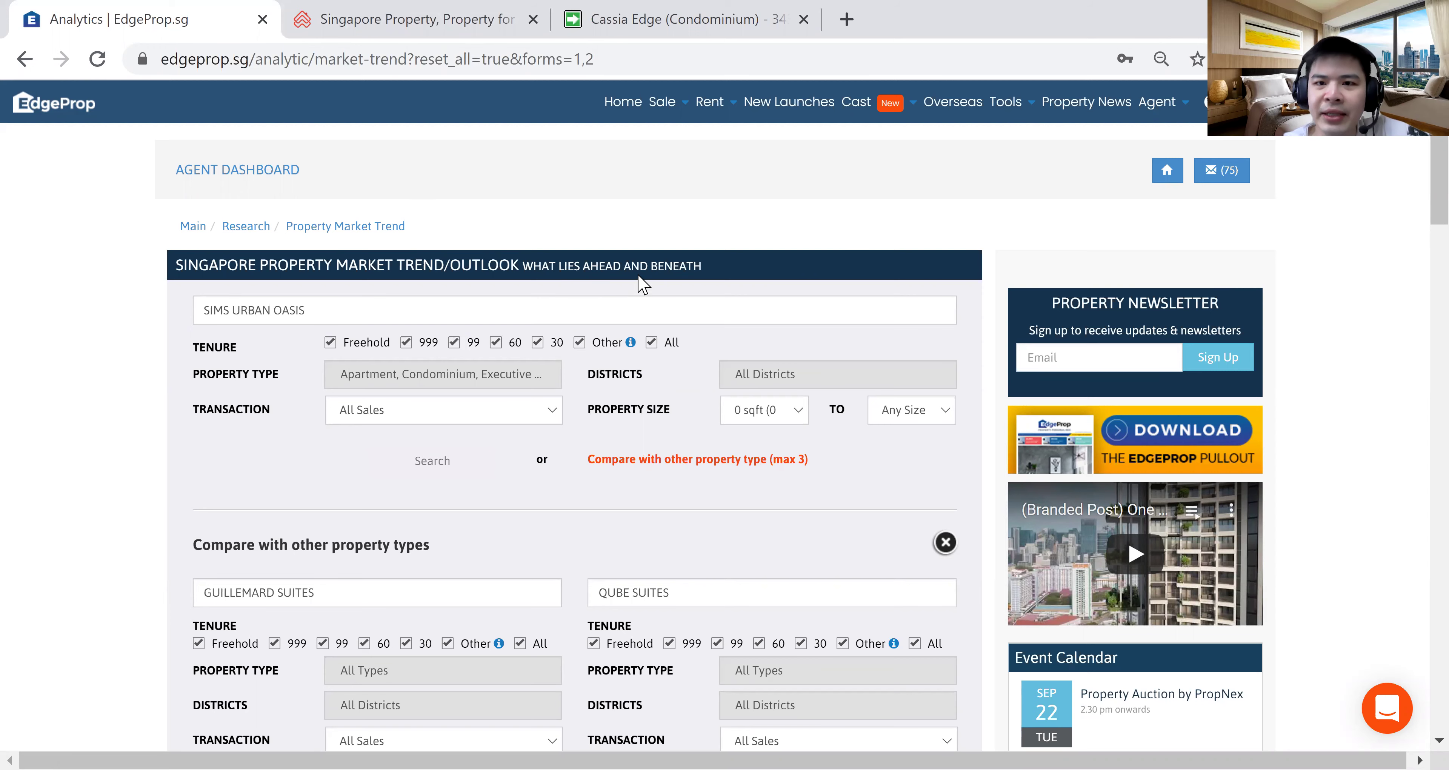
Review the properties entered in the comparison form: Sims Urban Oasis, Guillemard Suites and Qube Suites.
scroll(588, 312, "down", 1)
scroll(421, 340, "up", 1)
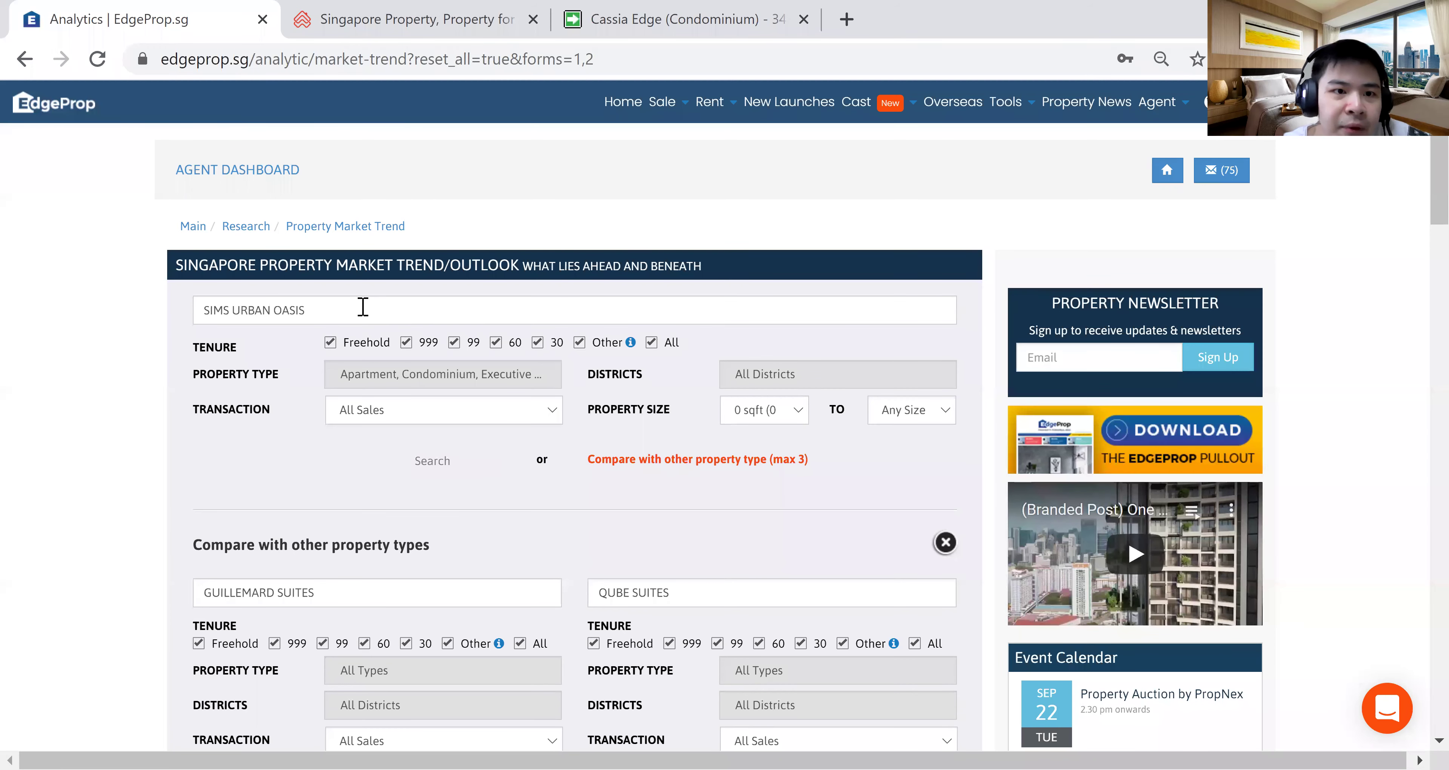
left_click(368, 308)
left_click_drag(321, 312, 194, 304)
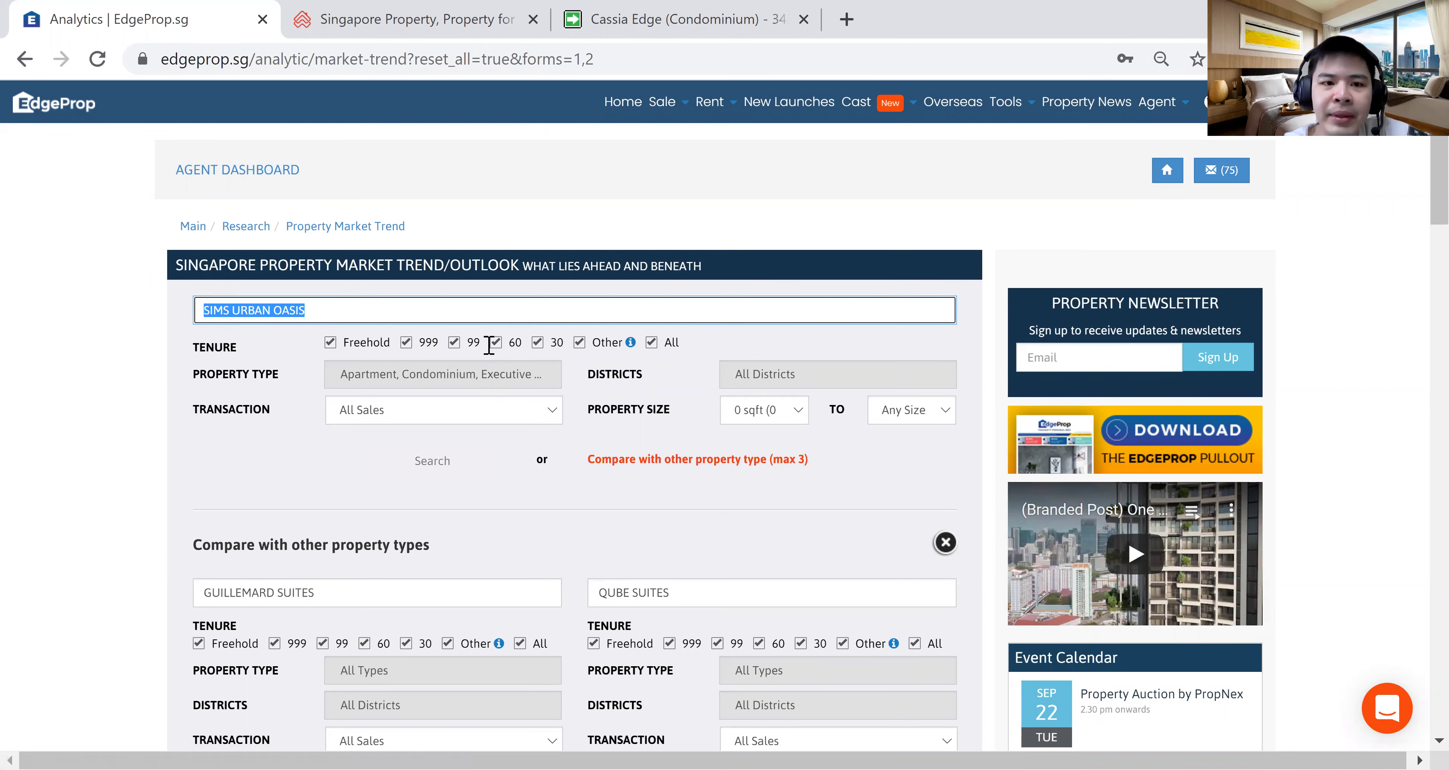
left_click(423, 314)
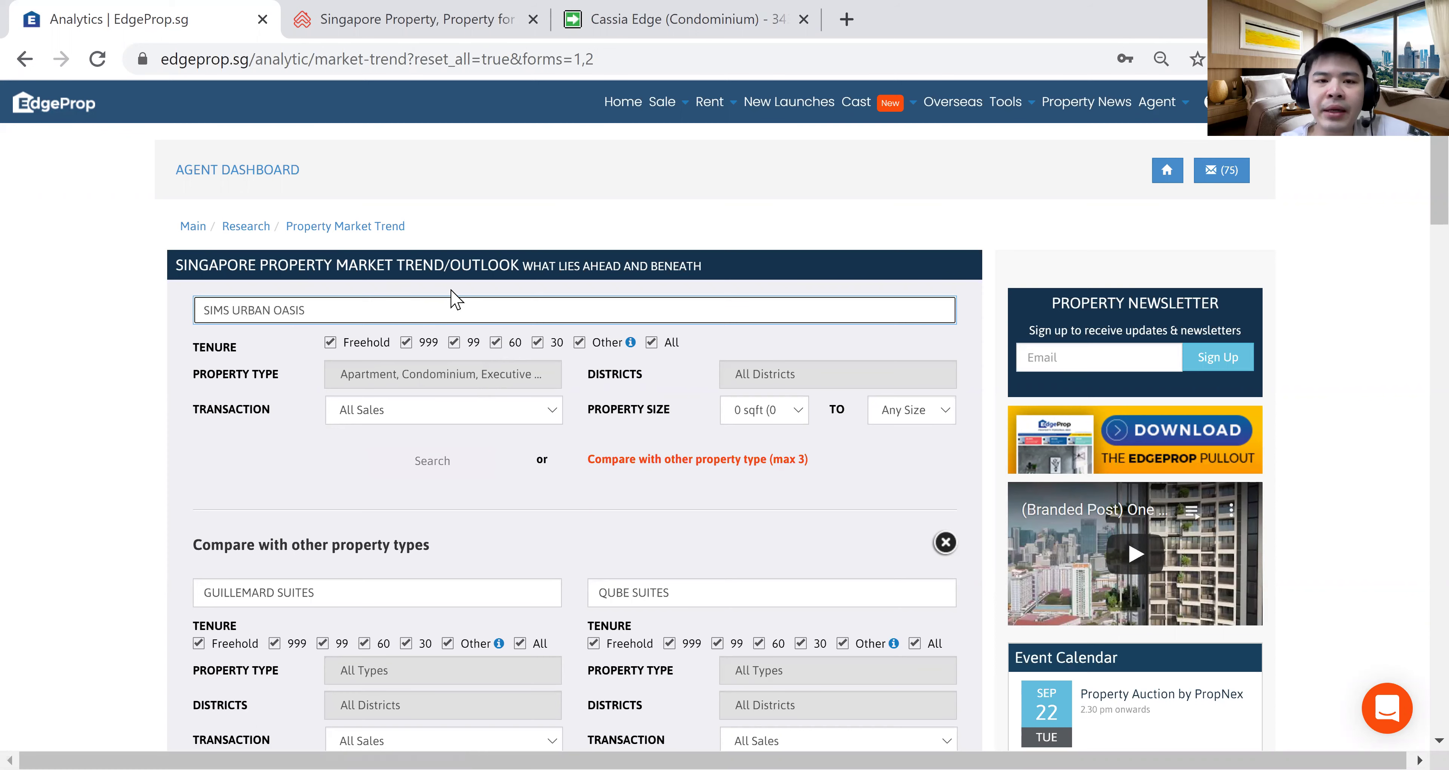
scroll(507, 327, "down", 2)
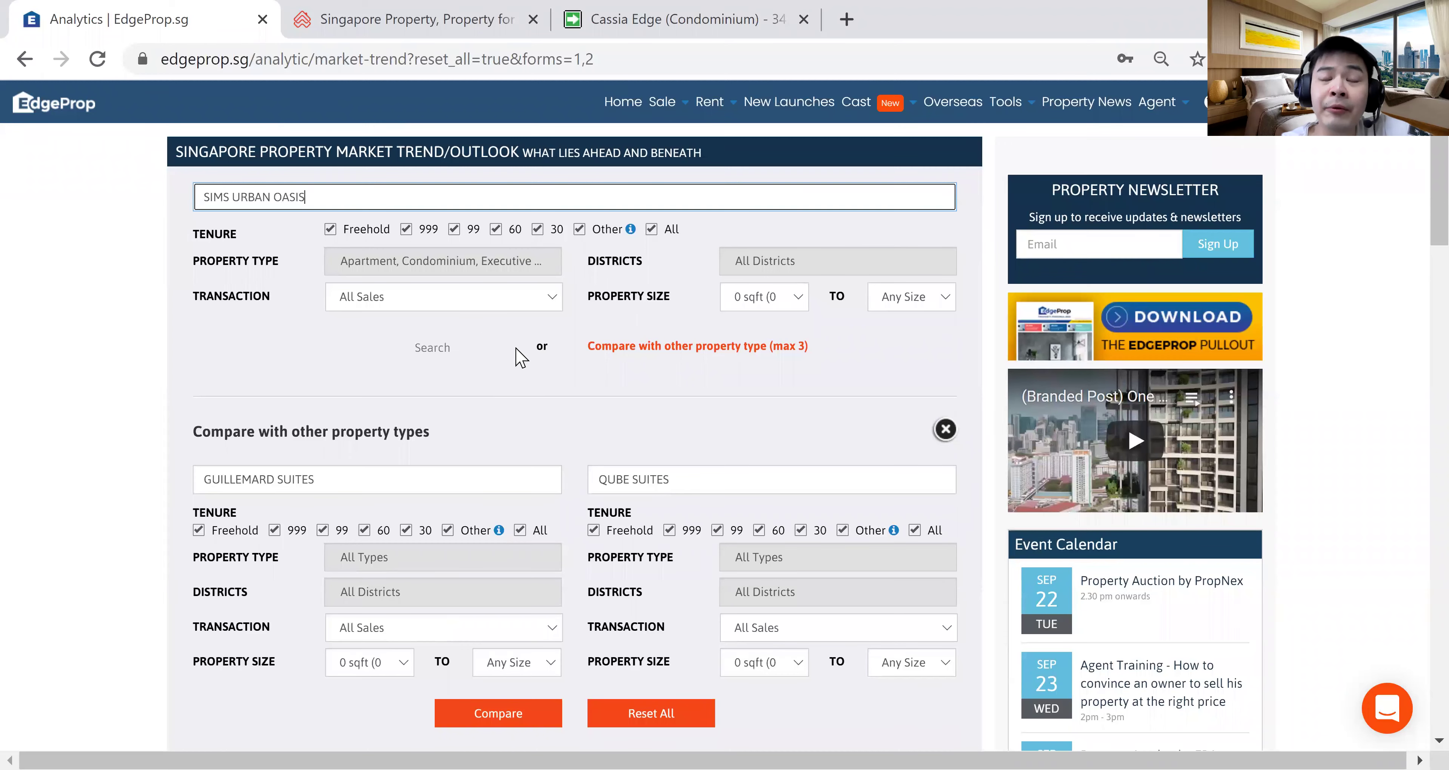
scroll(493, 365, "down", 2)
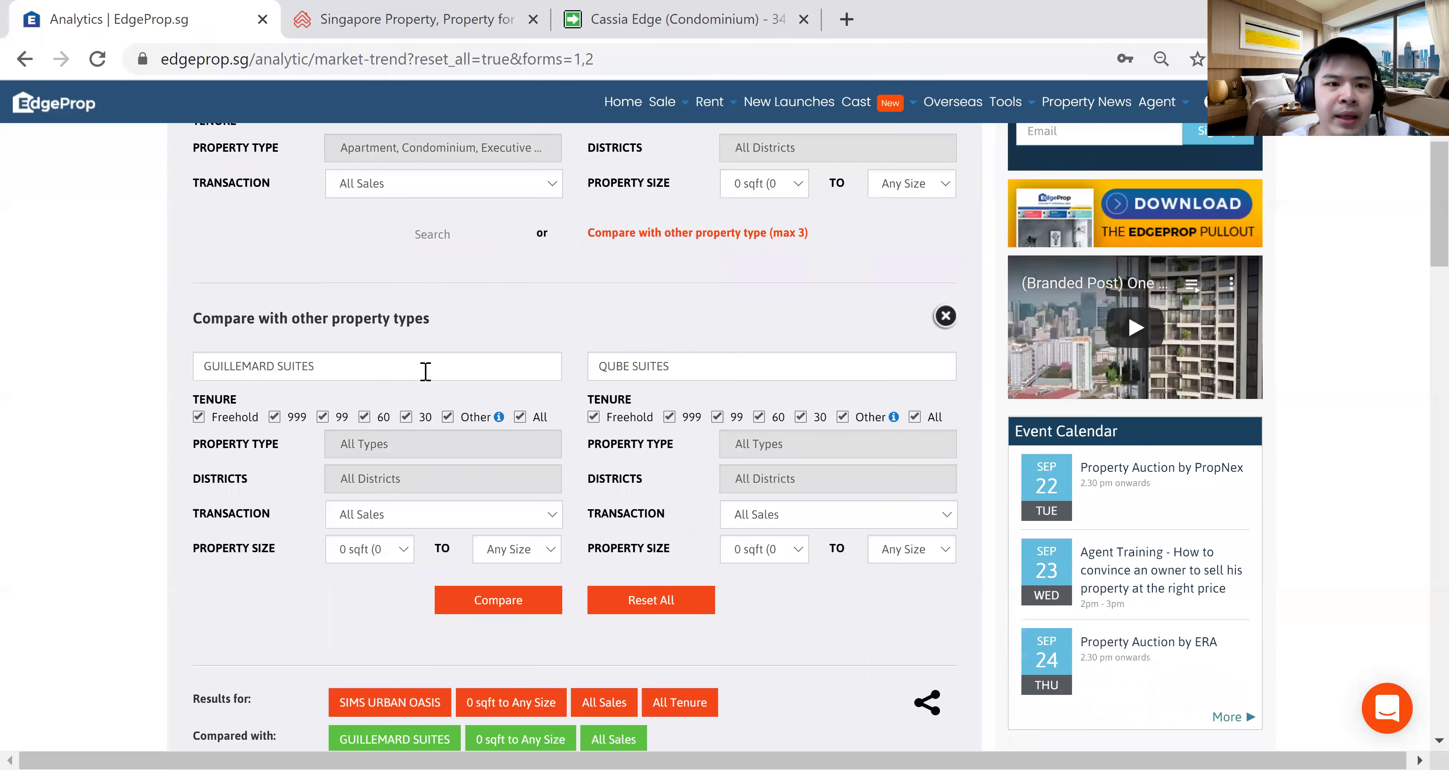
left_click(466, 367)
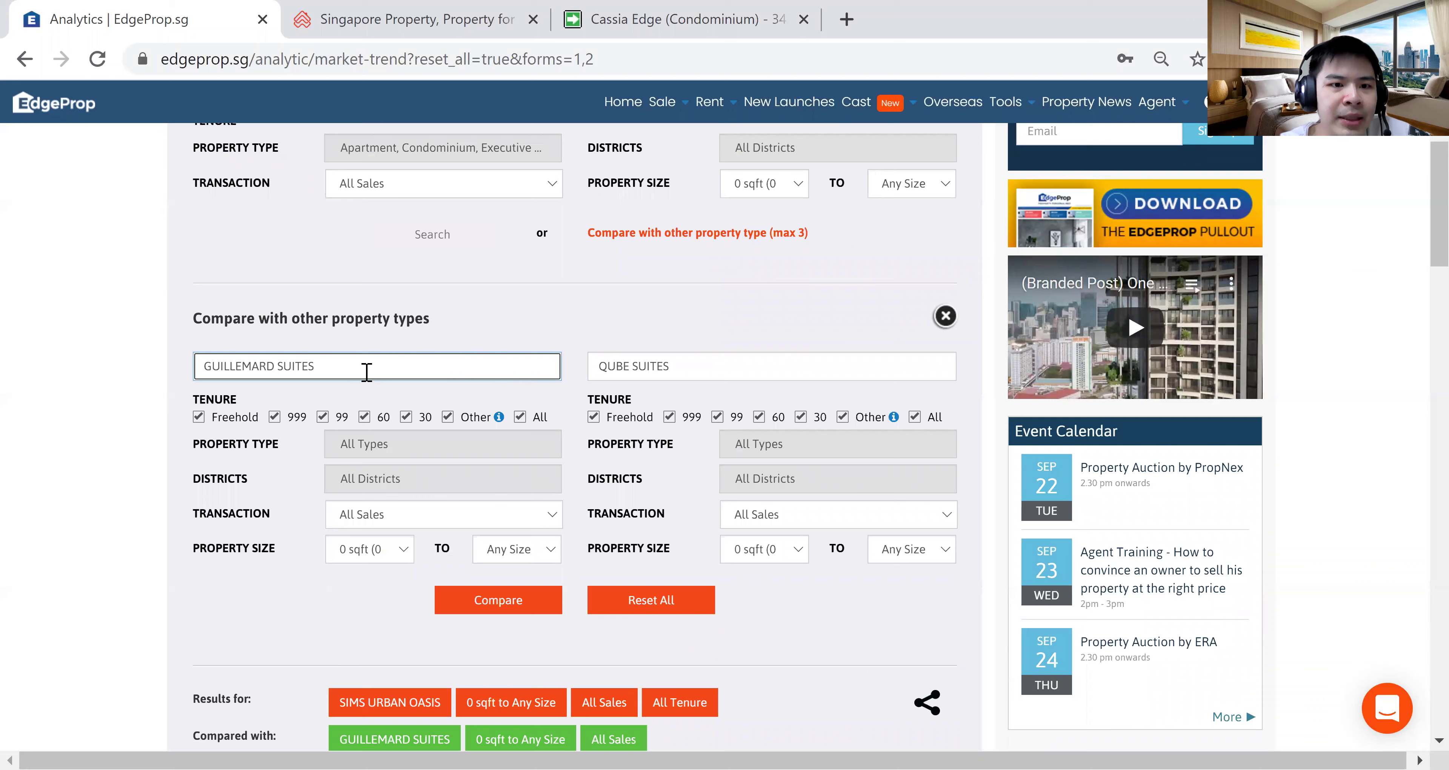
left_click_drag(698, 368, 596, 367)
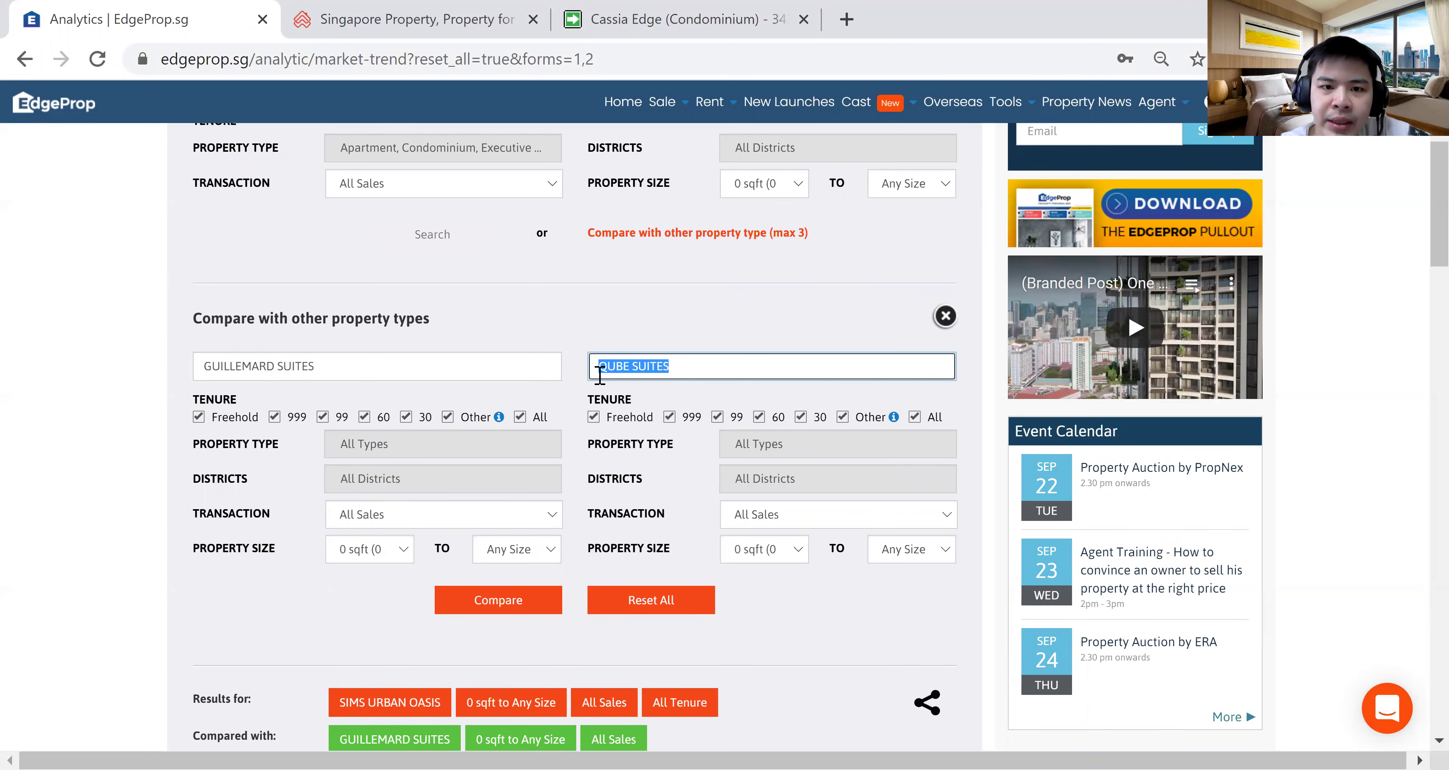
left_click(709, 363)
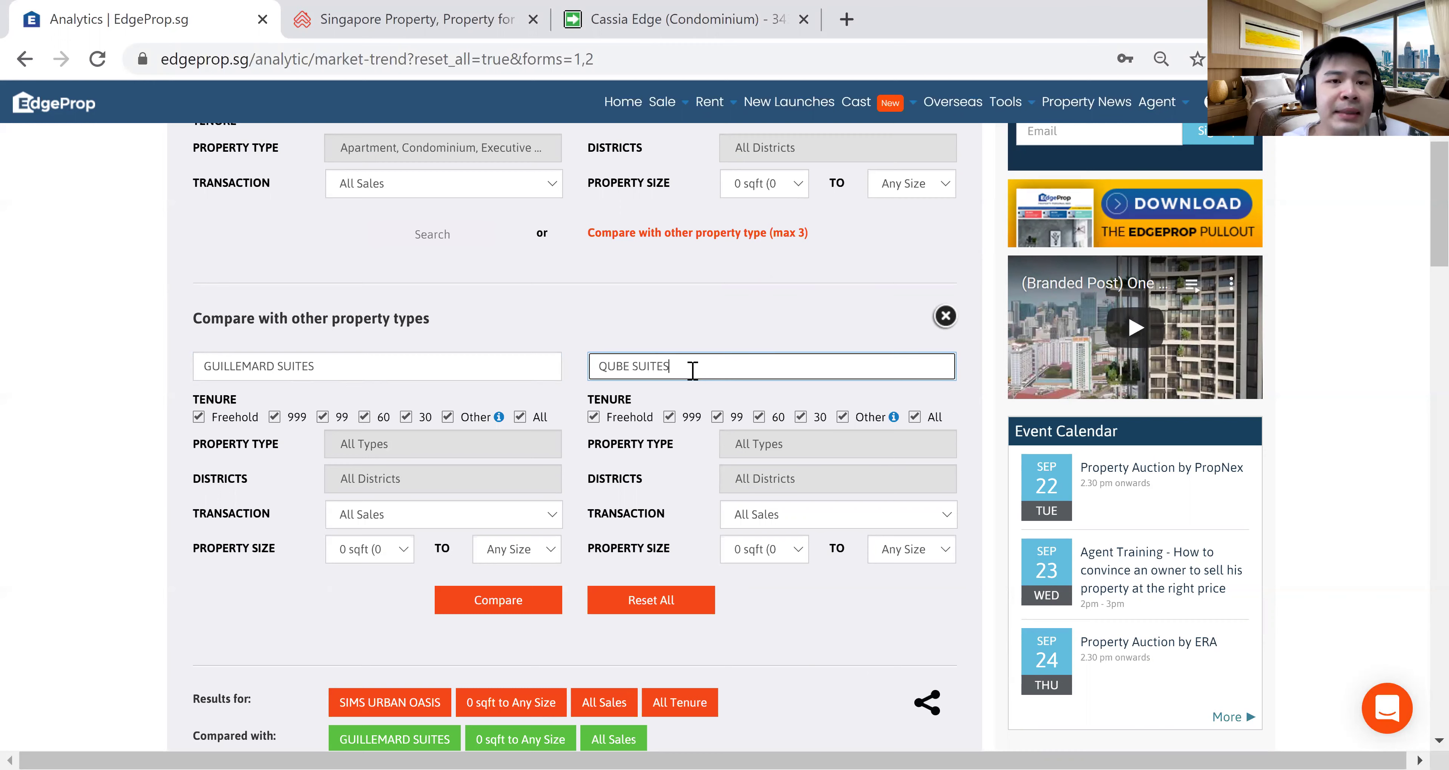
Switch to the Streetdirectory map and locate Aljunied MRT, Sims Urban Oasis and Guillemard Suites.
key("ctrl+3")
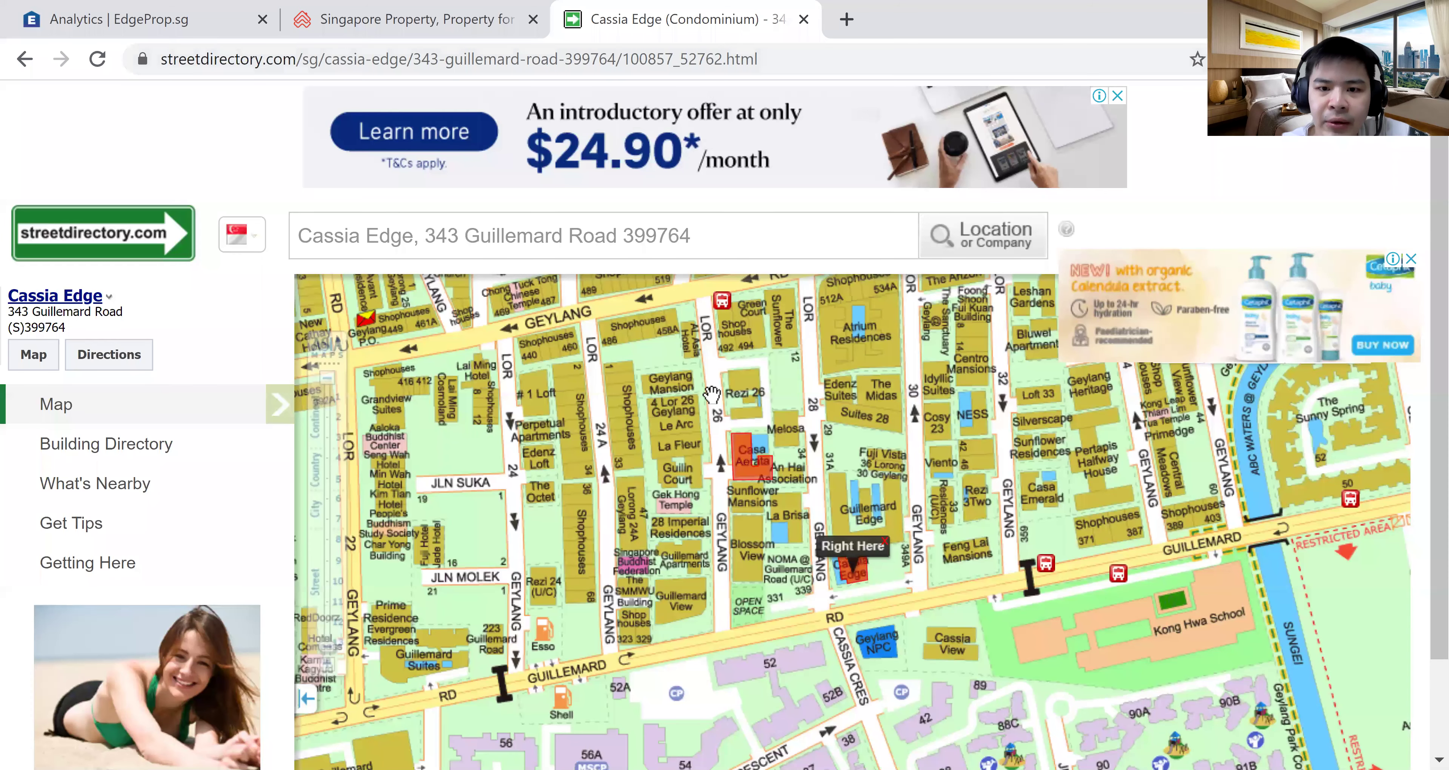
left_click_drag(818, 606, 871, 746)
left_click_drag(799, 337, 827, 670)
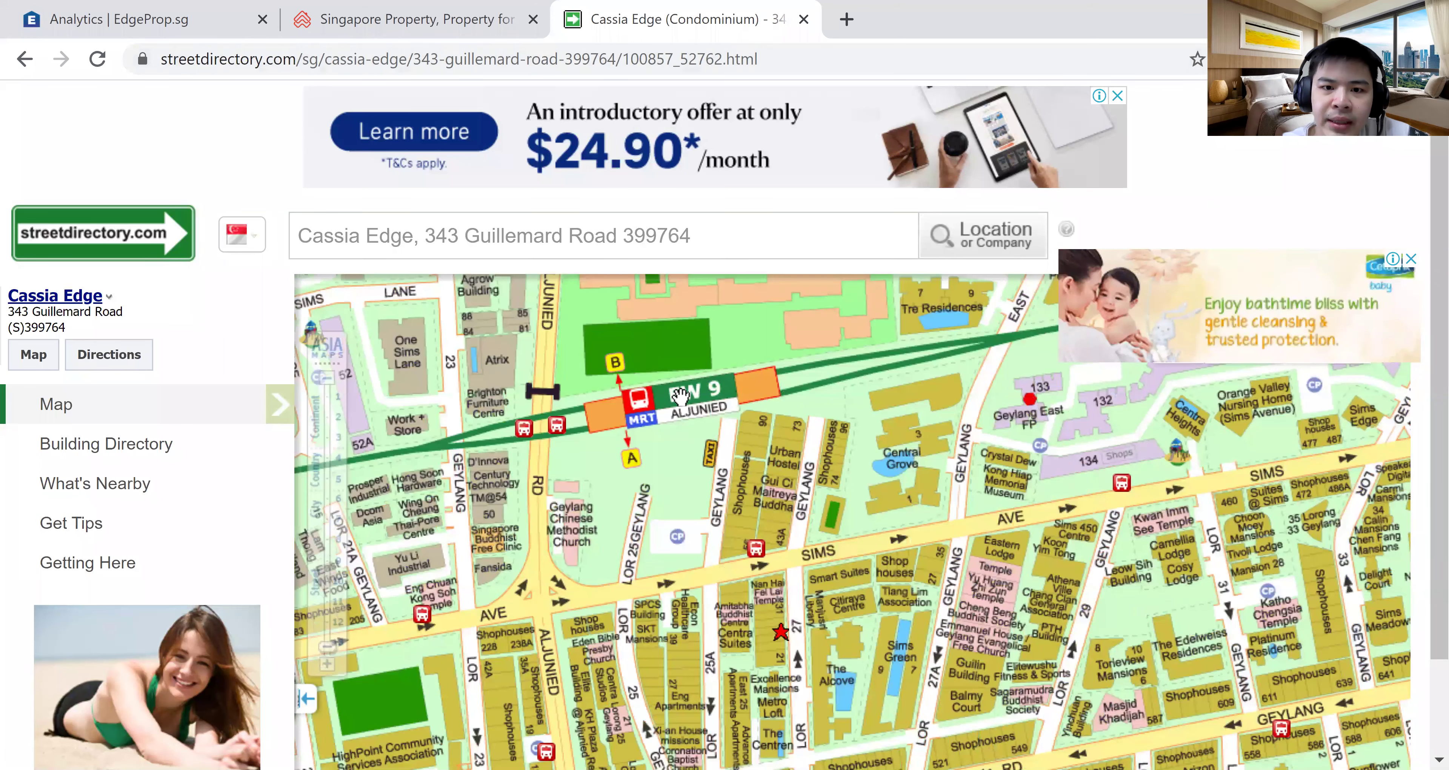
left_click_drag(805, 419, 1266, 760)
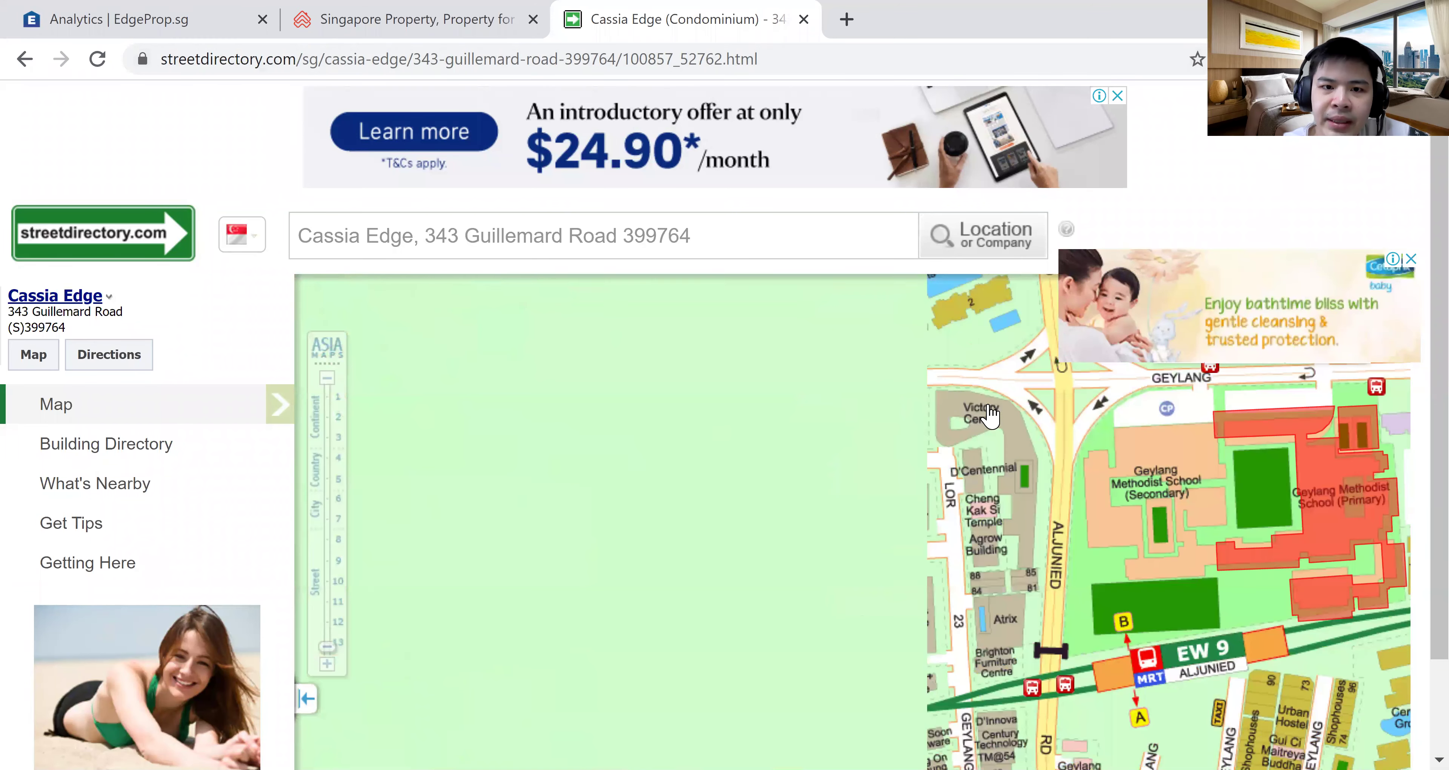
left_click_drag(812, 498, 799, 625)
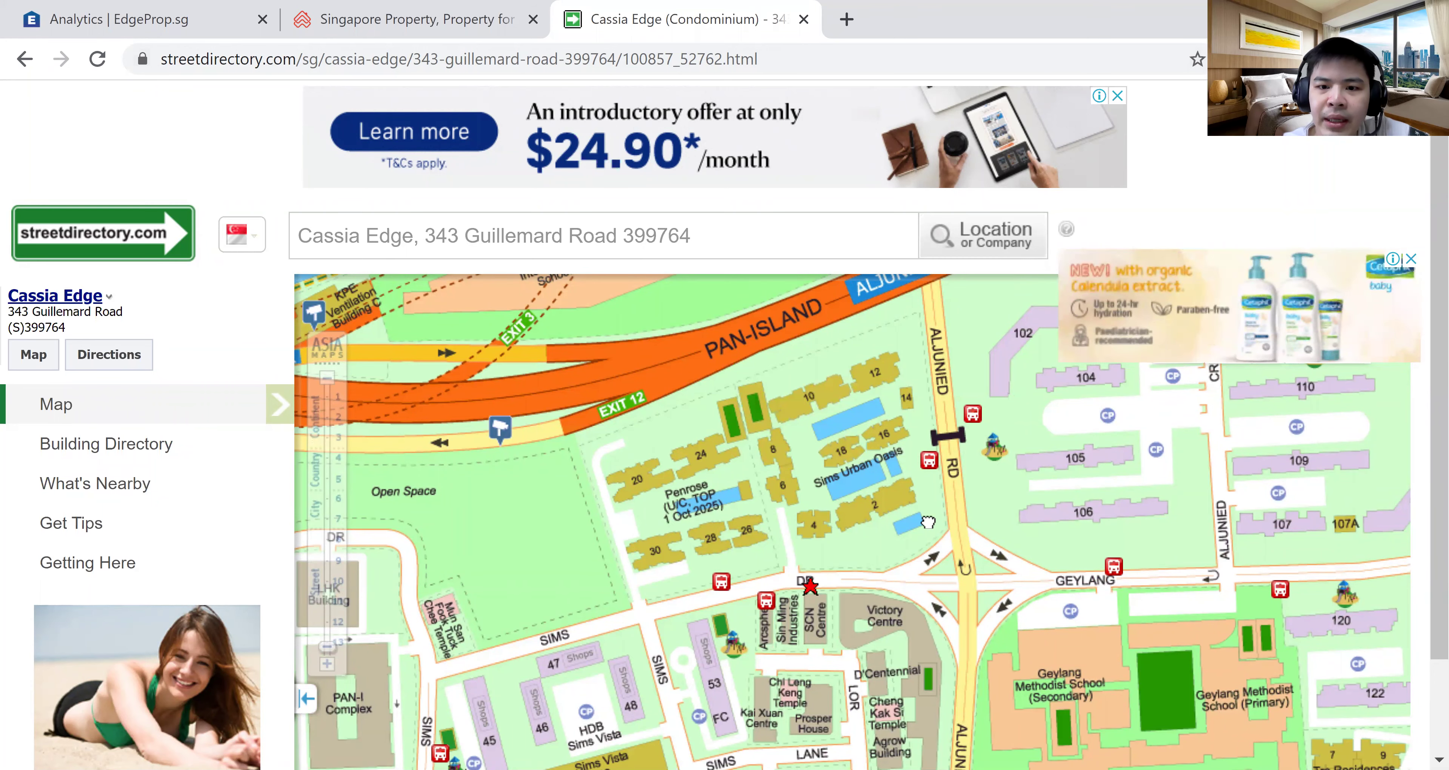
left_click_drag(1140, 723, 947, 442)
scroll(906, 622, "up", 2)
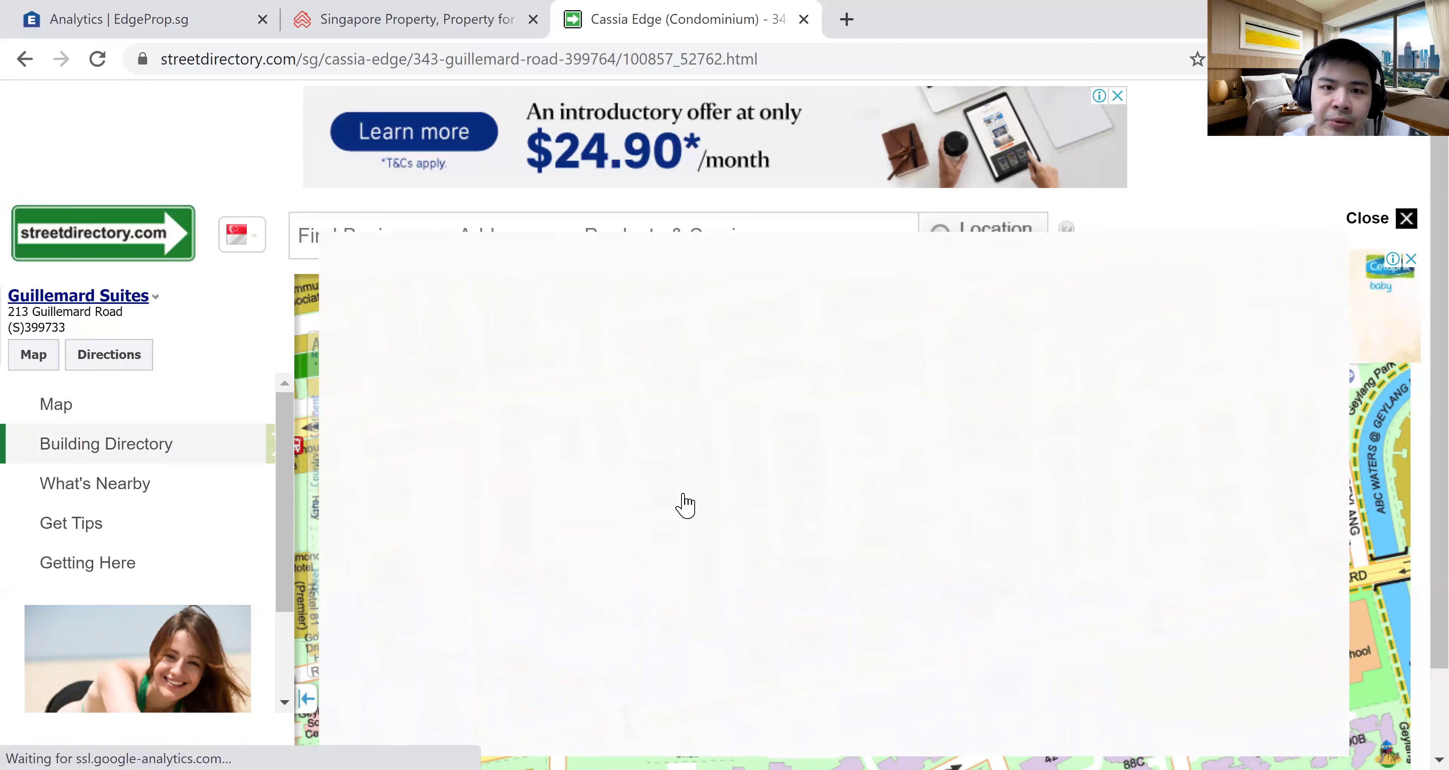
left_click(669, 505)
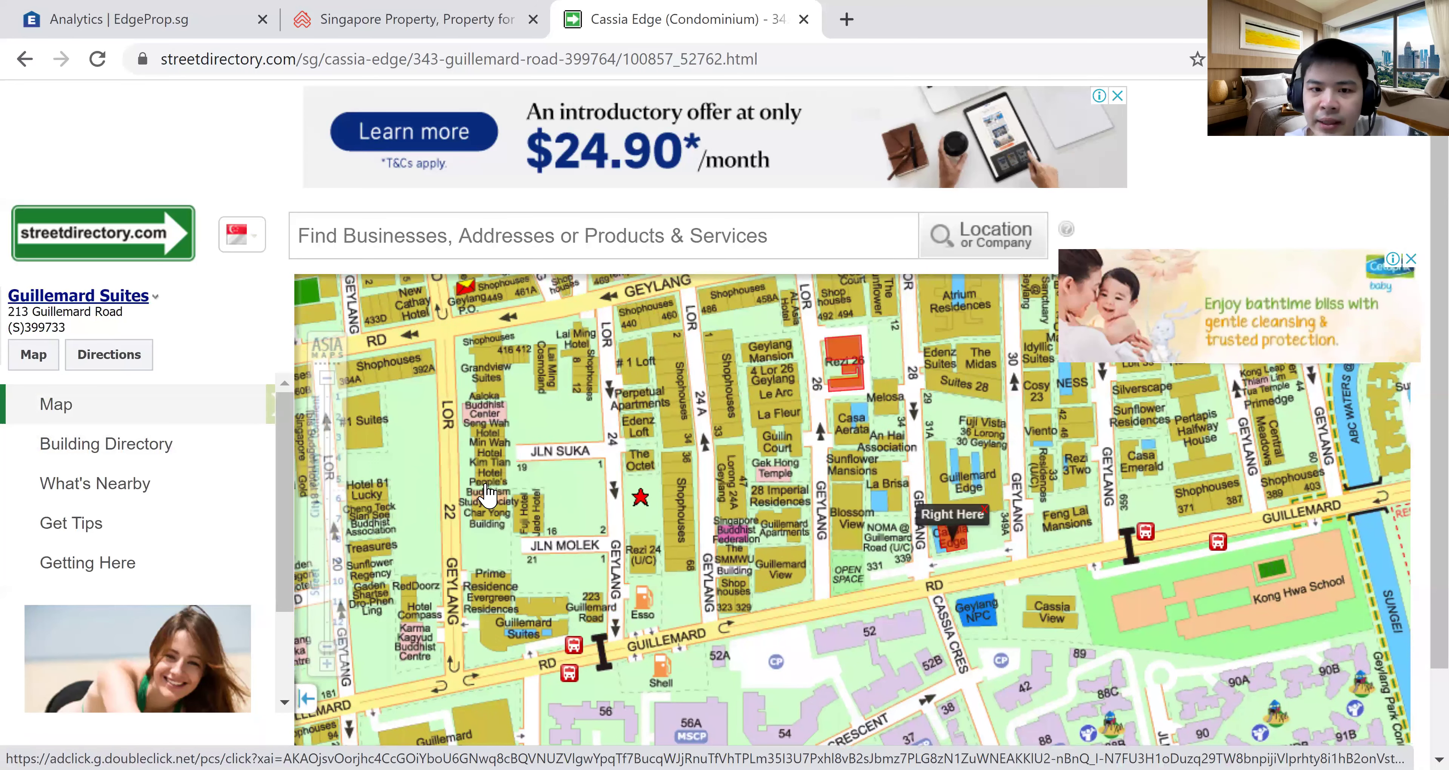
Return to EdgeProp and examine the monthly average price chart comparing the three properties for Jul 2017 to Sep 2020.
key("ctrl+shift+Tab")
key("ctrl+shift+Tab")
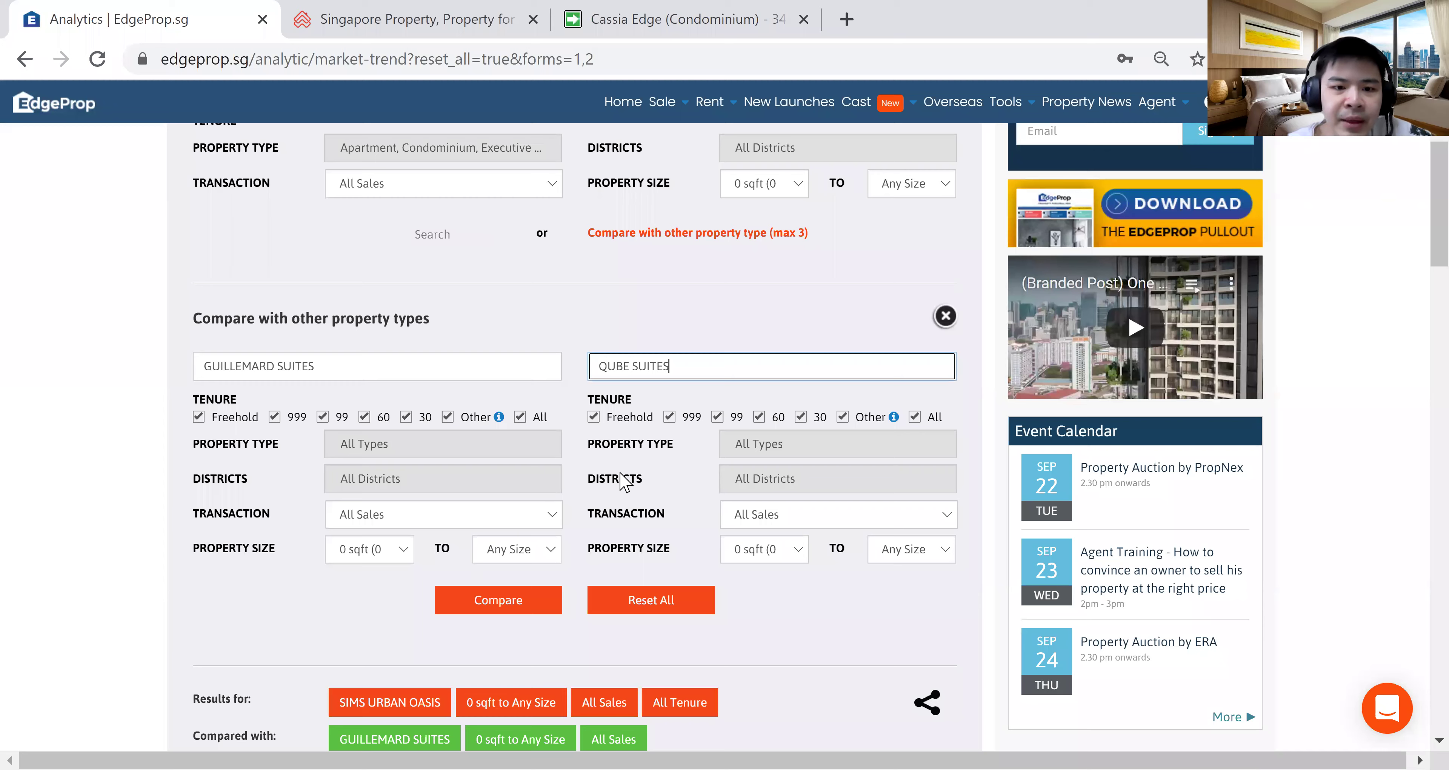
scroll(608, 468, "down", 4)
scroll(602, 462, "up", 6)
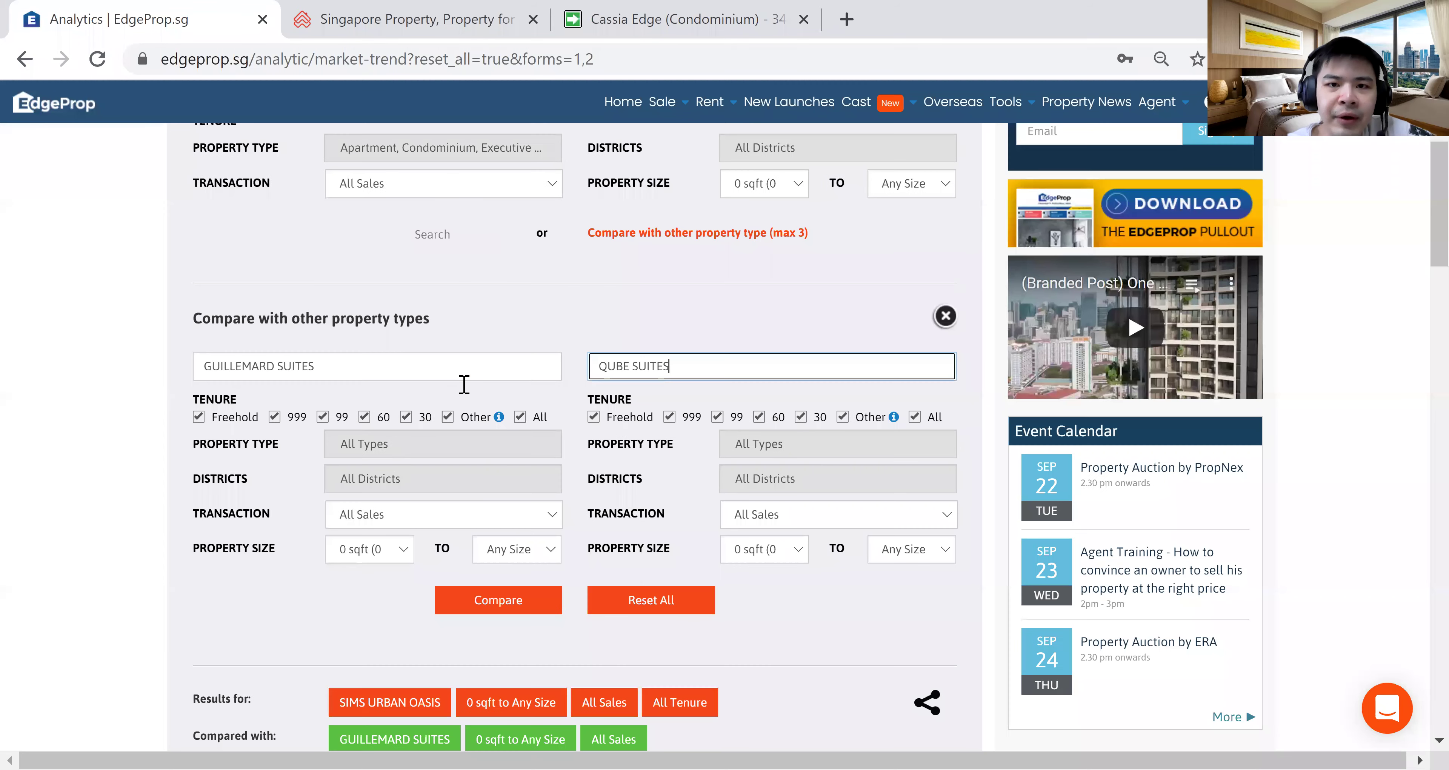
scroll(609, 431, "down", 2)
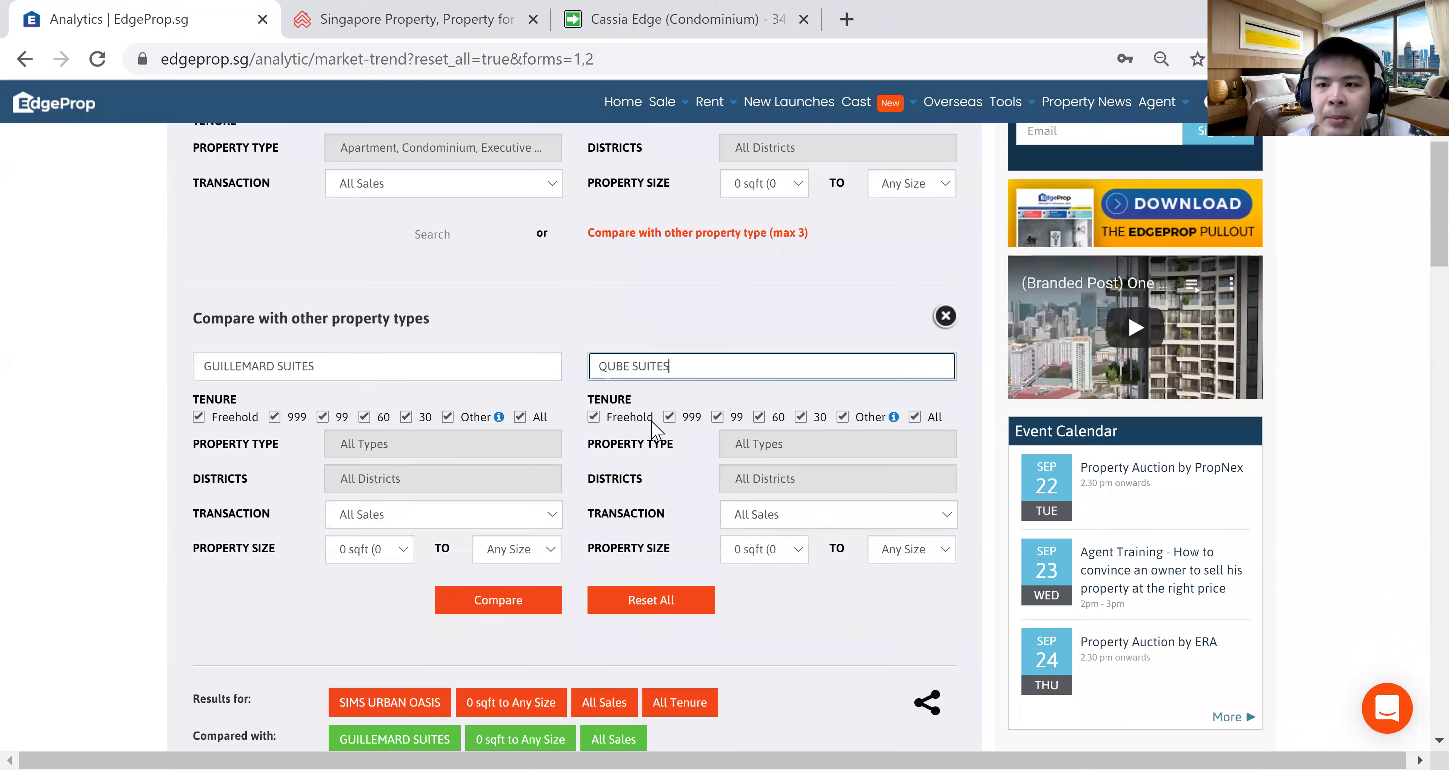
scroll(518, 521, "down", 2)
scroll(708, 475, "down", 6)
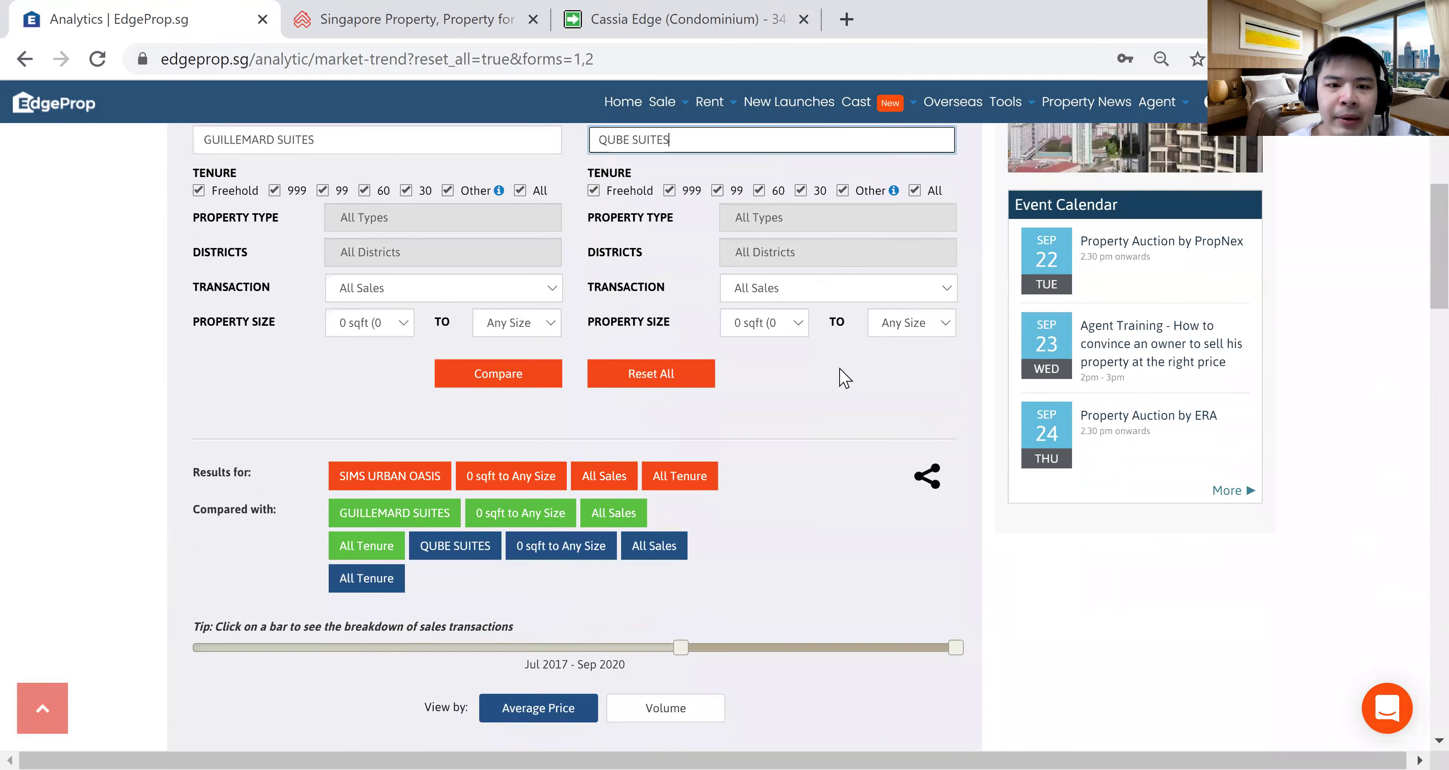
scroll(610, 422, "down", 4)
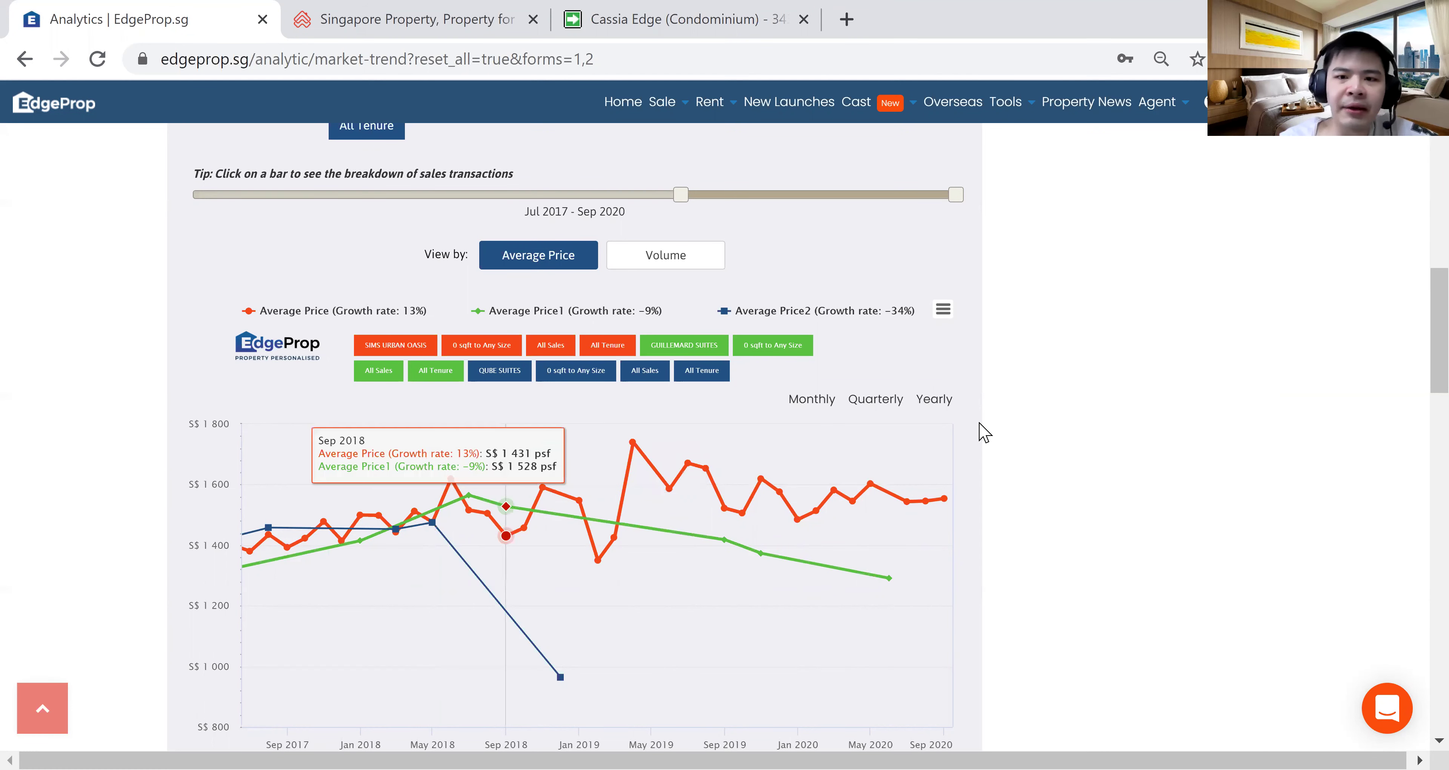
scroll(1057, 422, "down", 2)
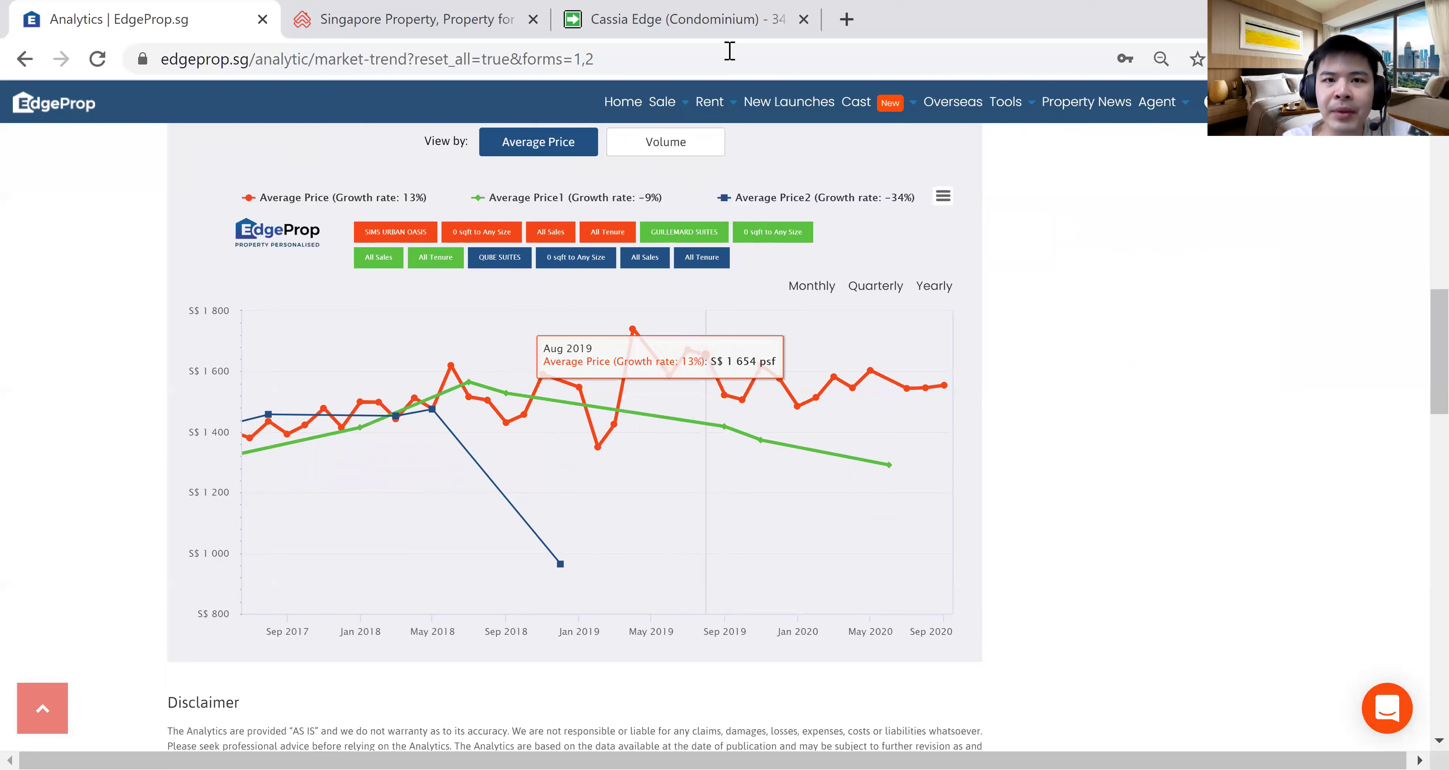
Recheck the surroundings of Guillemard Suites on the Streetdirectory map and go back to the EdgeProp price chart.
key("ctrl+3")
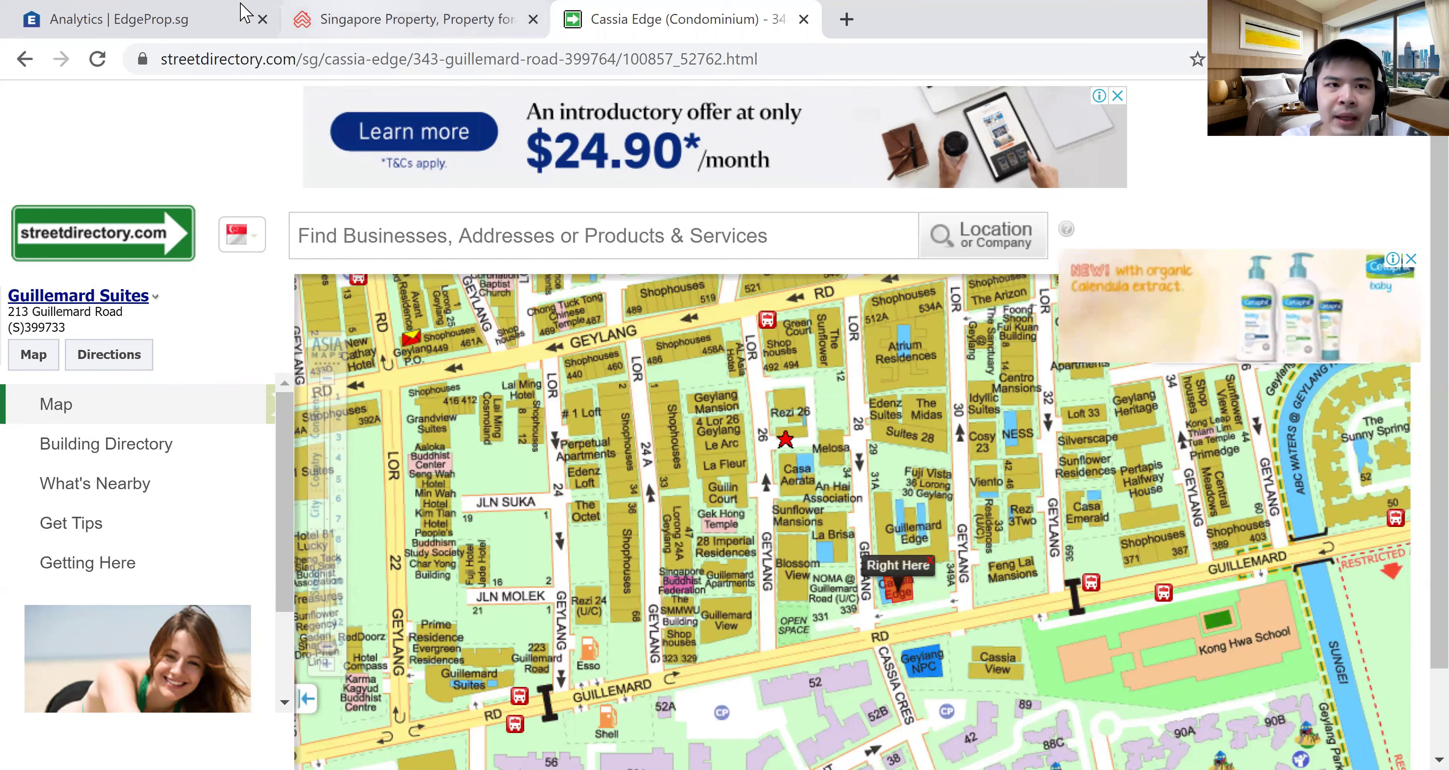
left_click(209, 22)
mouse_move(566, 448)
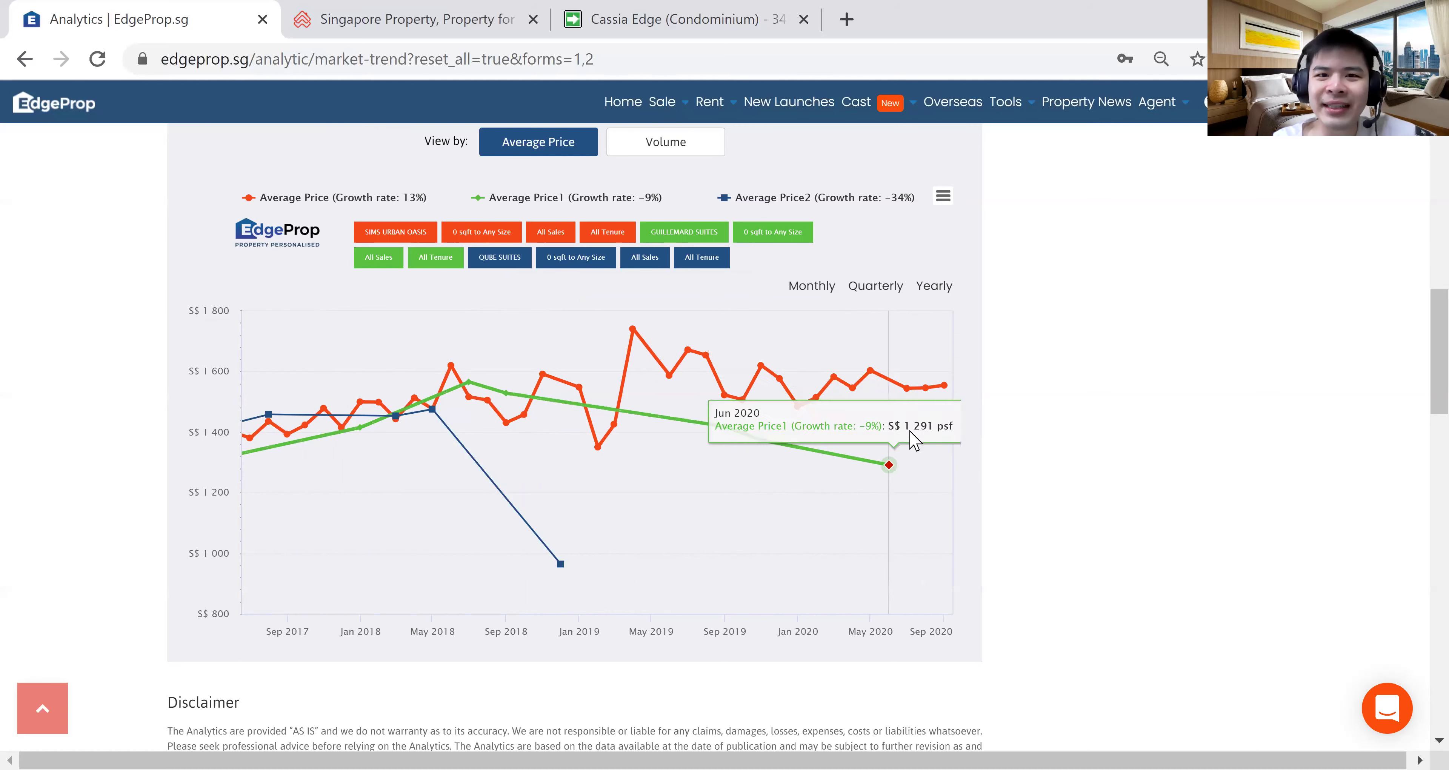
Revisit the comparison criteria and read the most recent average prices of Sims Urban Oasis and Guillemard Suites on the chart.
scroll(979, 444, "up", 2)
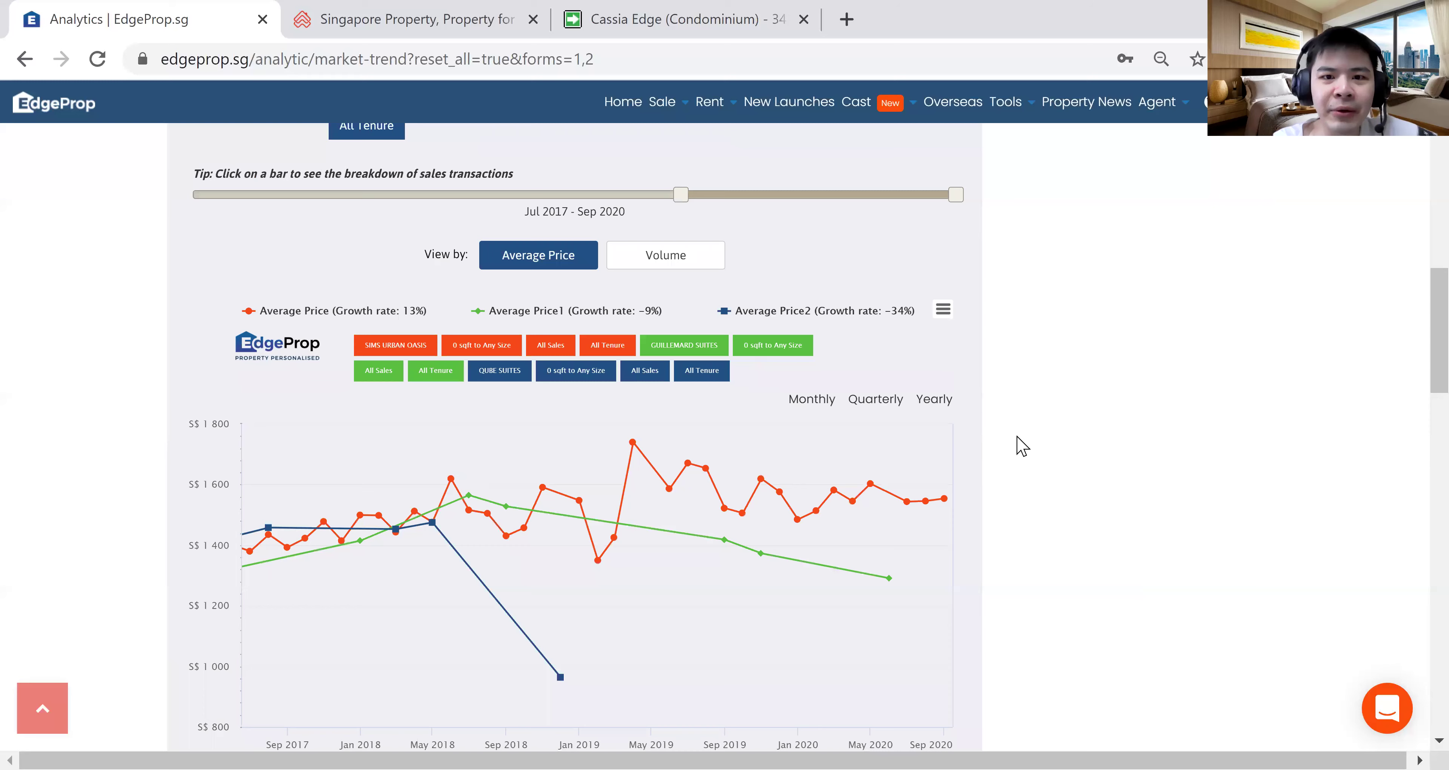
scroll(1002, 453, "up", 4)
scroll(942, 467, "up", 12)
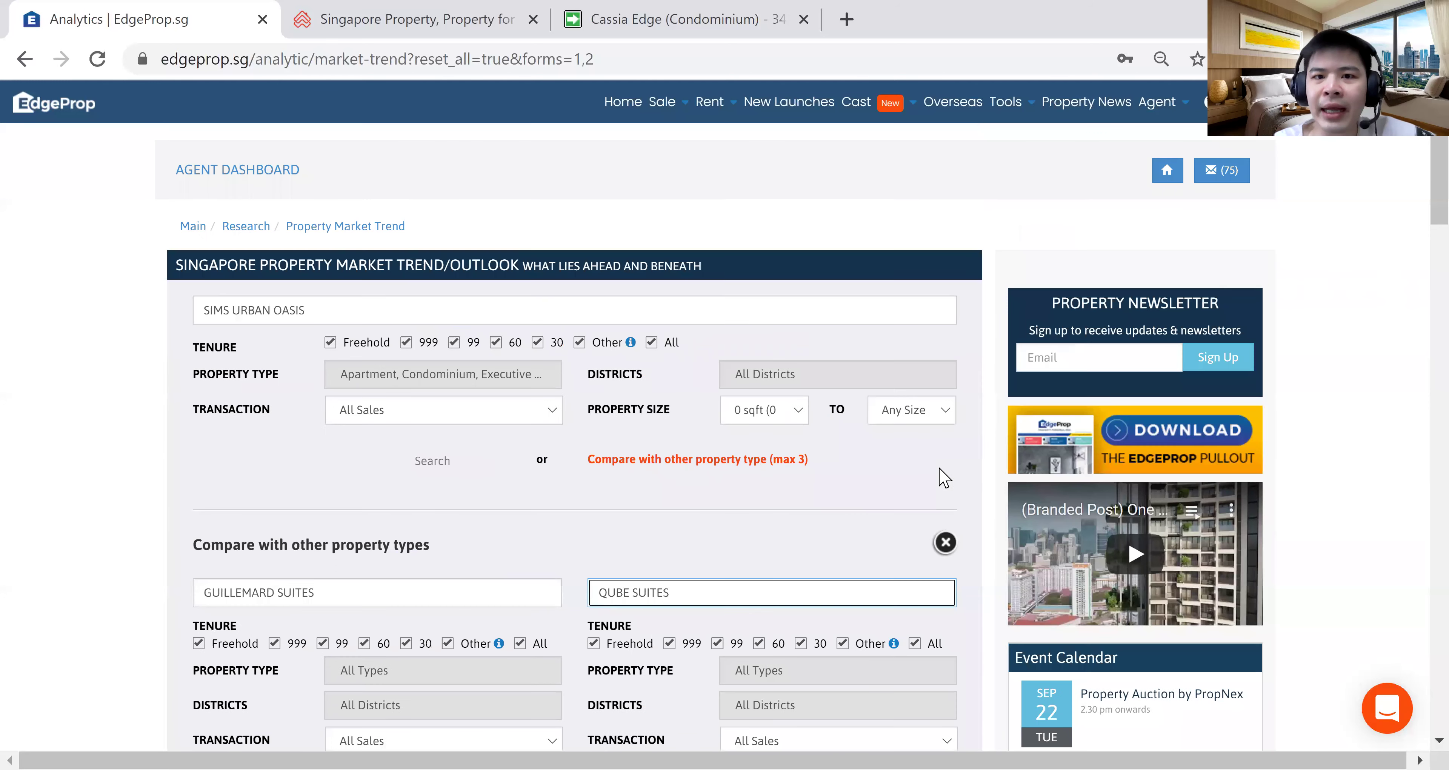
scroll(939, 471, "down", 10)
scroll(978, 447, "down", 10)
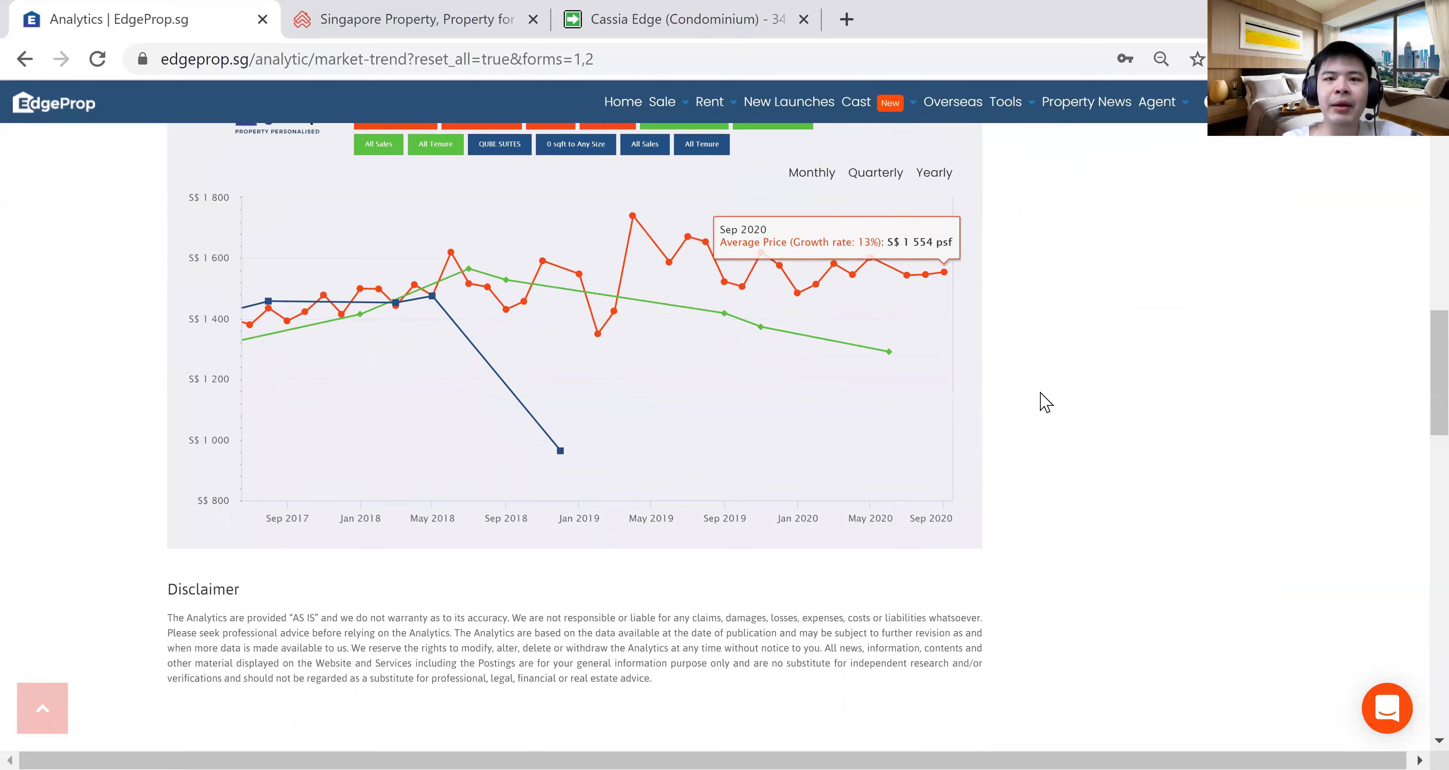
mouse_move(871, 209)
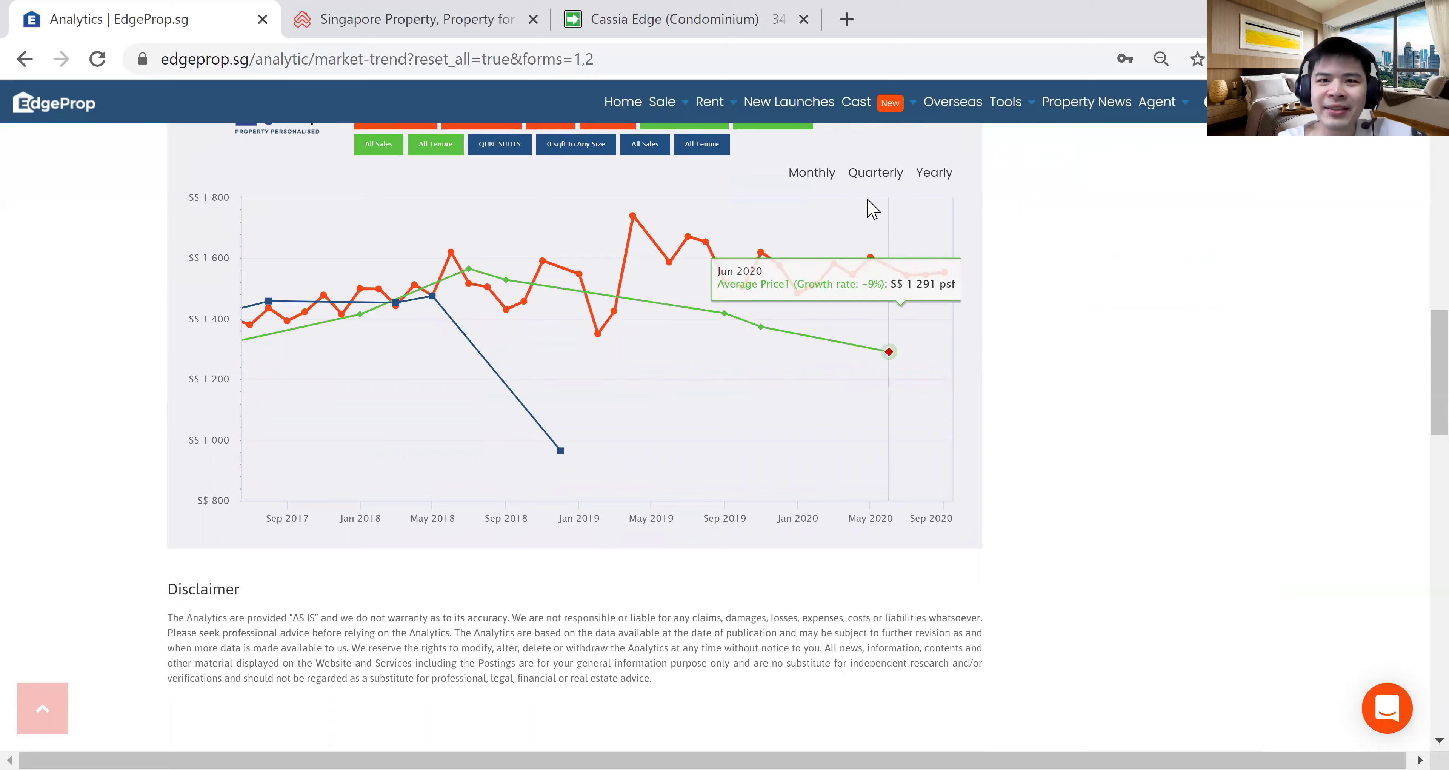